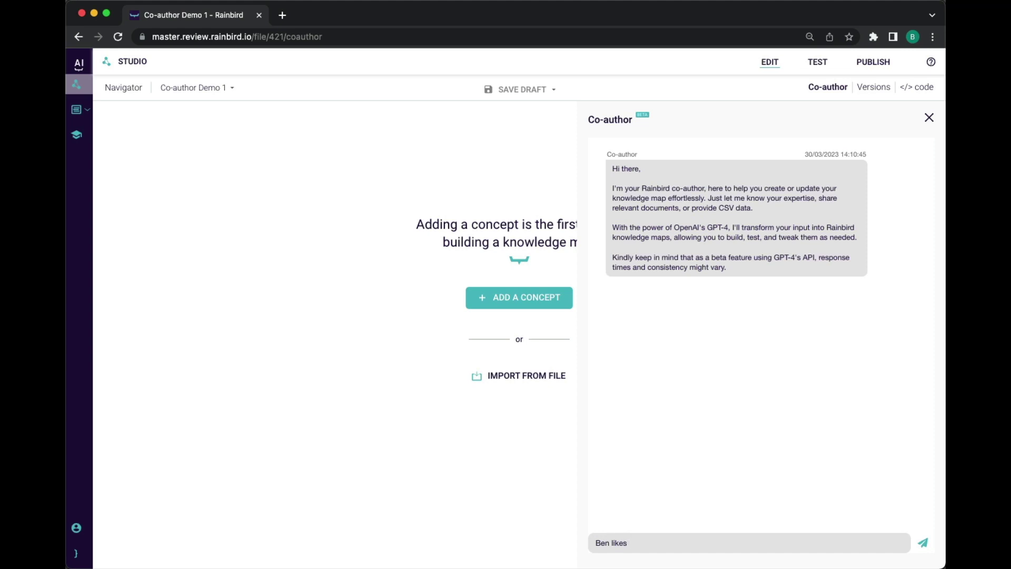
# Tell the co-author that the named person likes Jam, and request "add examples of 10 other foods".
pyautogui.press('Return')
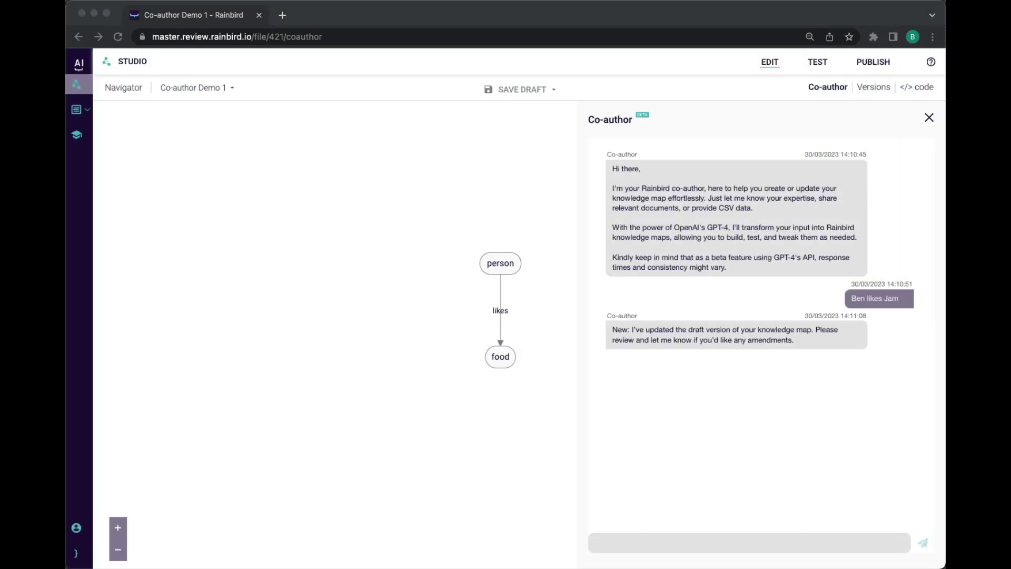
pyautogui.click(676, 546)
pyautogui.write('add examples ')
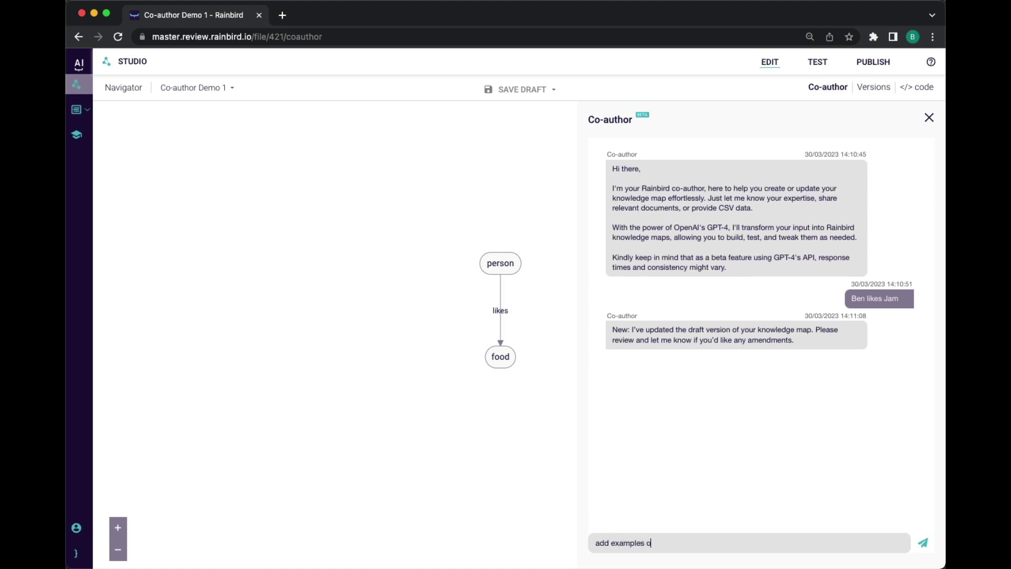
pyautogui.write('of 10 other foods')
pyautogui.press('Return')
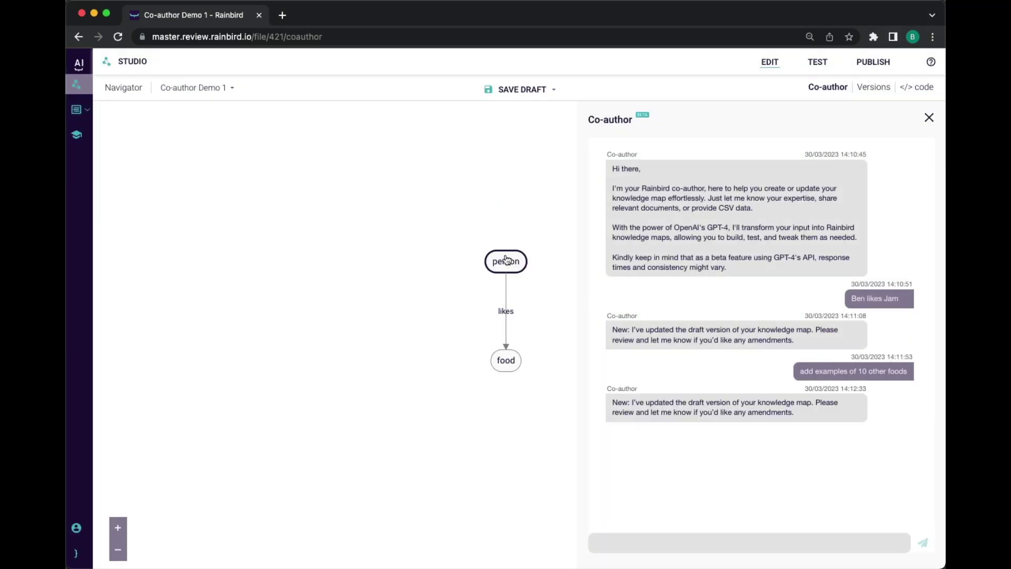
# Examine the instances stored under the person and food concepts in the knowledge map.
pyautogui.click(506, 260)
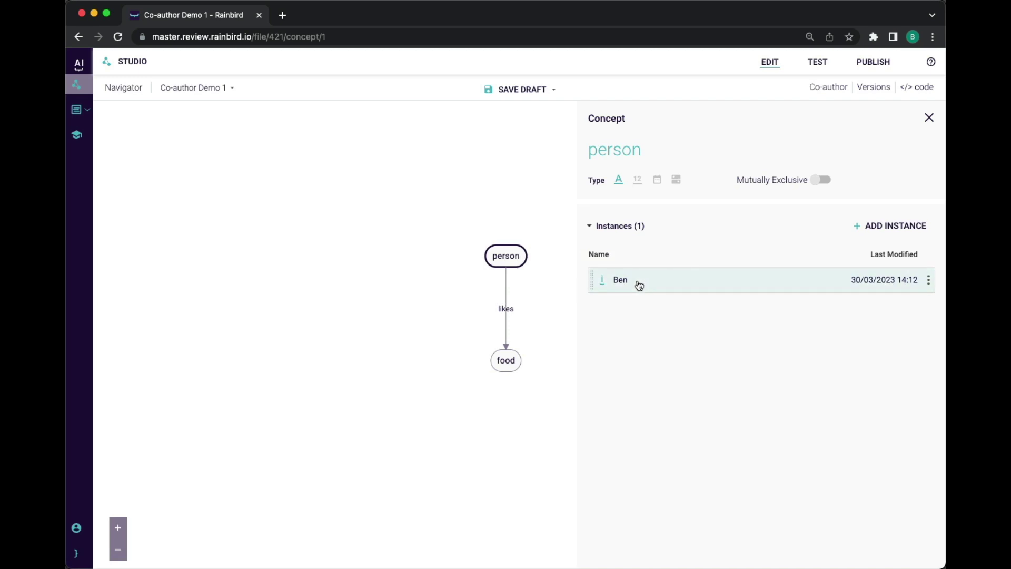
pyautogui.click(639, 286)
pyautogui.click(507, 365)
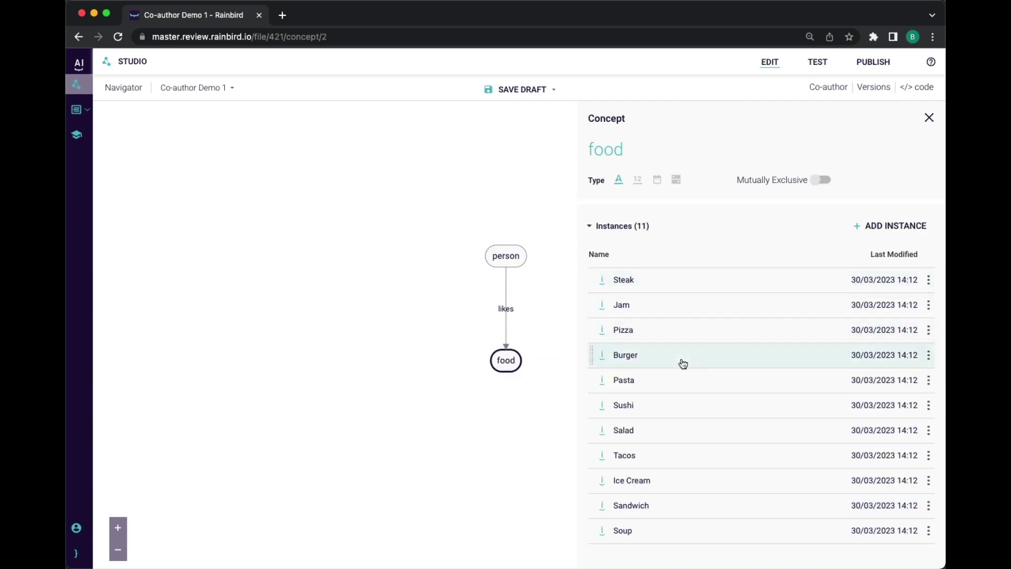
# Tell the co-author that people live in countries, countries have national dishes, and people might like the national dish of the country they live in.
pyautogui.click(832, 91)
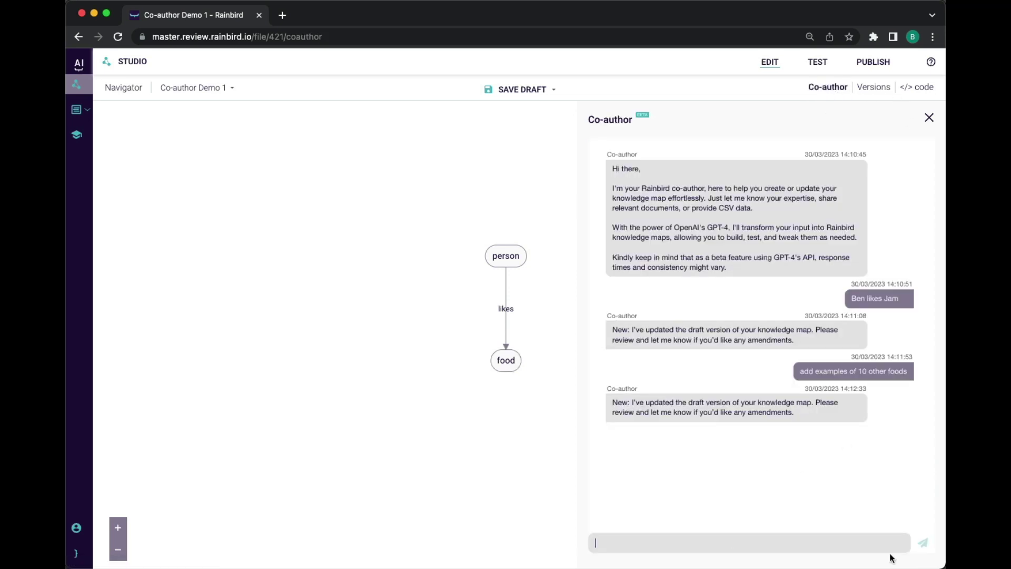
pyautogui.write('people live in countries, alsoncountries have national dis')
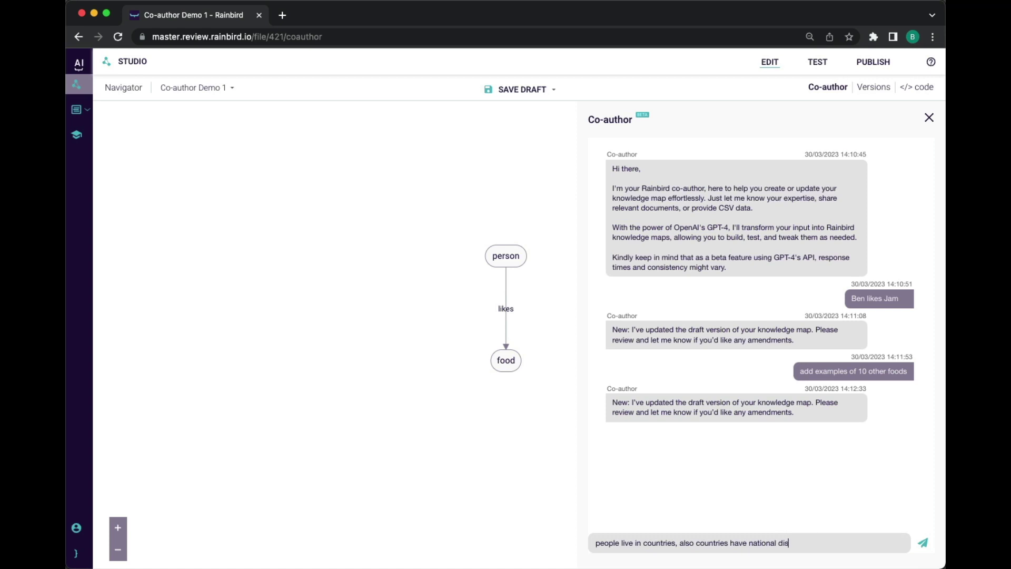
pyautogui.write('hes. I reckon people might lik')
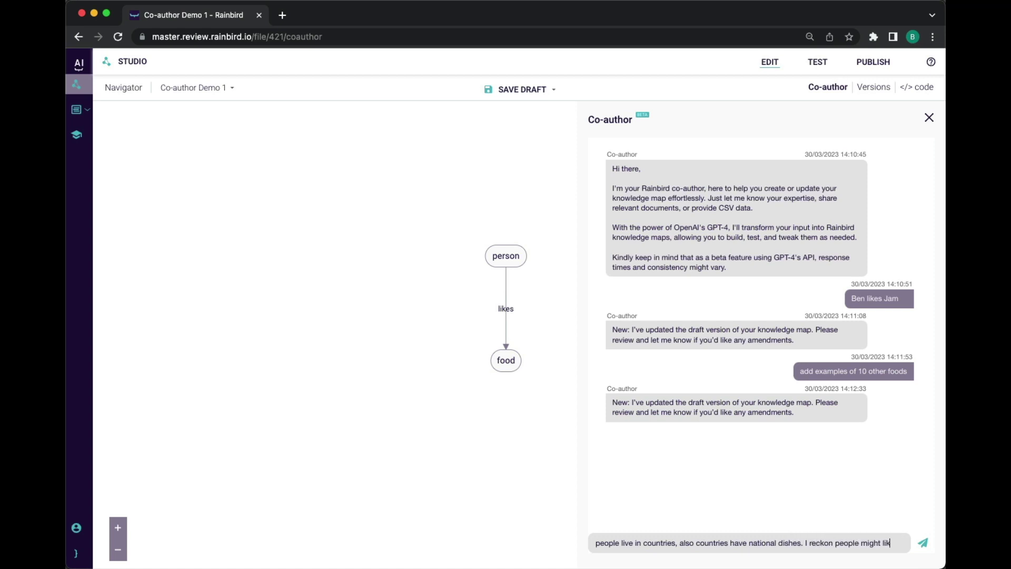
pyautogui.write('e the national dish of the country they live in.')
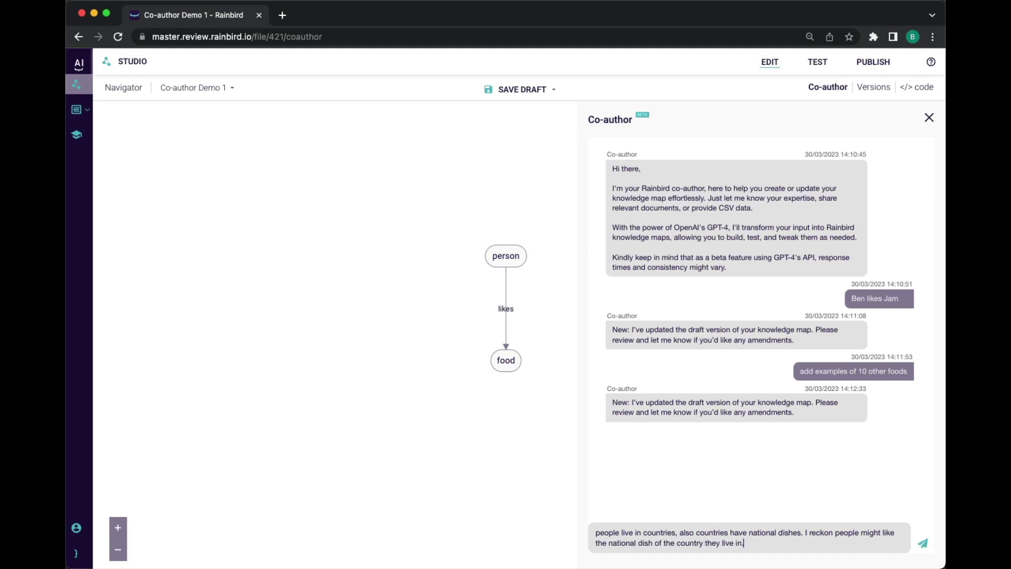
pyautogui.press('Return')
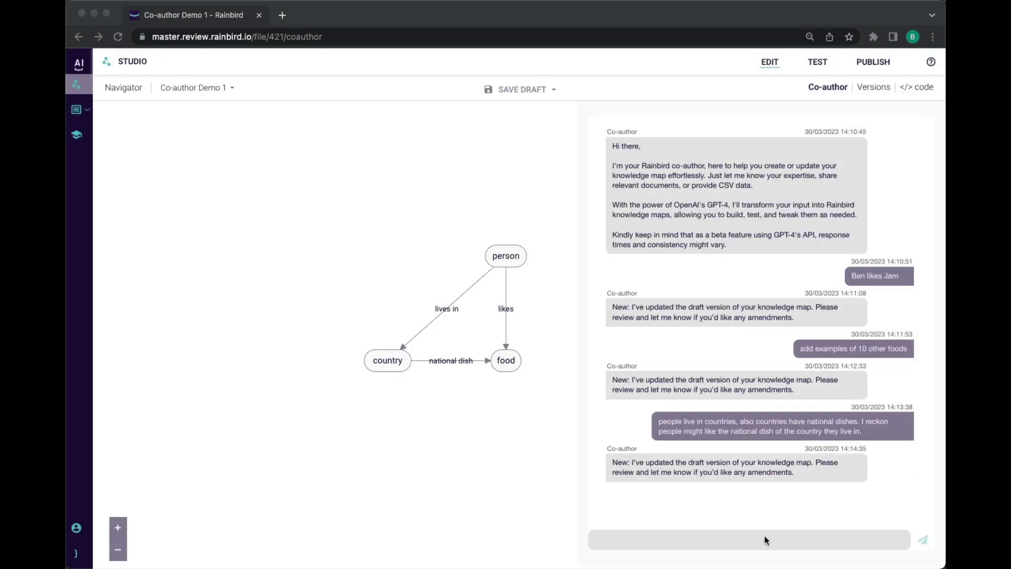
# Ask the co-author to "add some examples of countries and their national dishes".
pyautogui.write('add some exam')
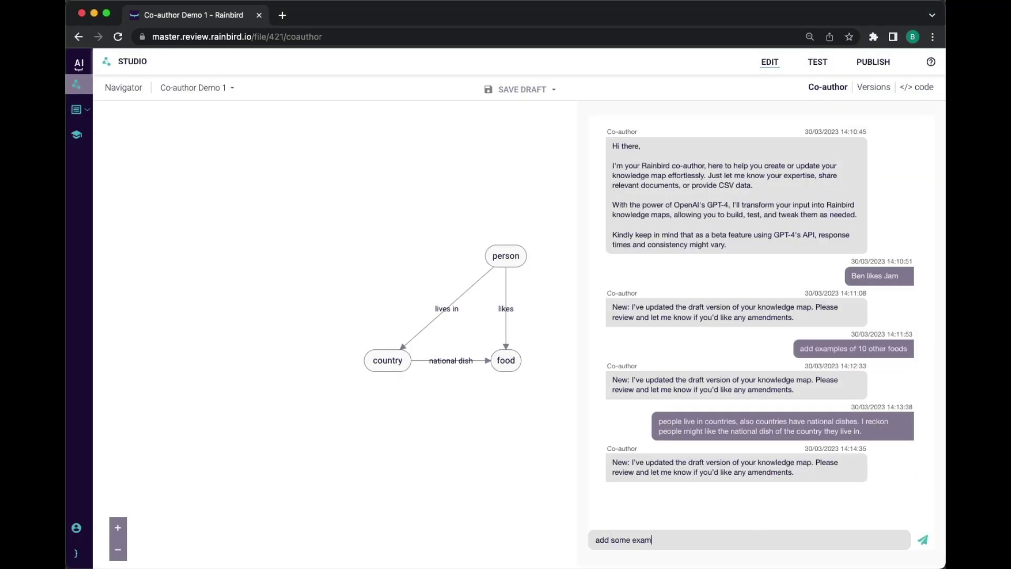
pyautogui.write('ples of countries and their national dishes')
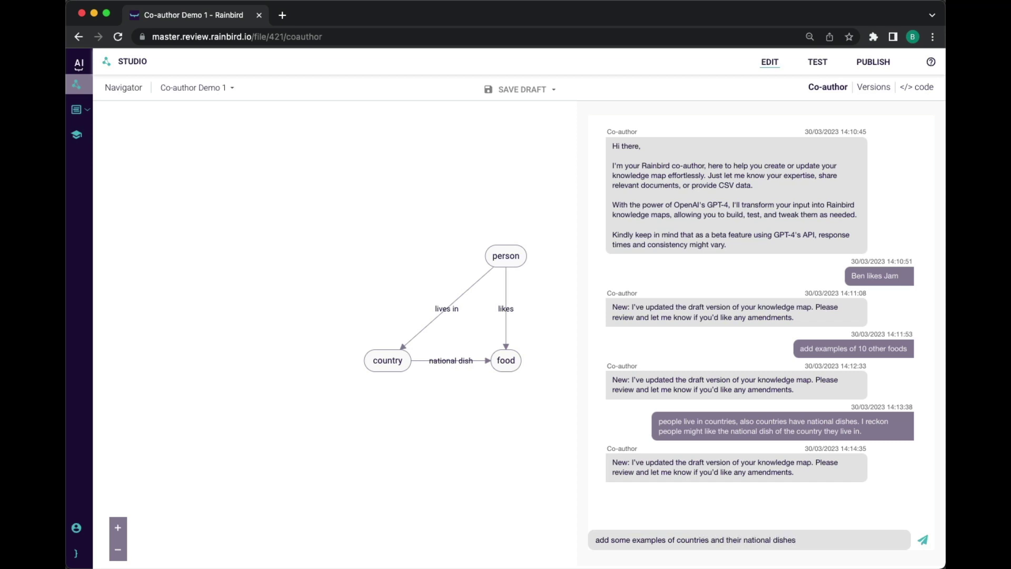
pyautogui.press('Return')
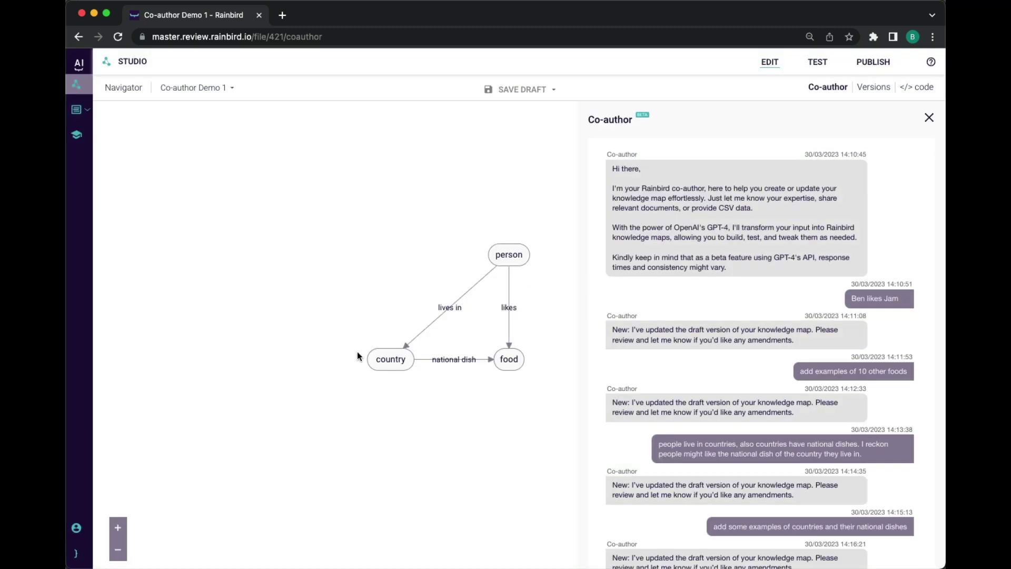
# Review the national dish facts of the country instances Italy, USA, Japan, Mexico and France, and close the details.
pyautogui.click(391, 362)
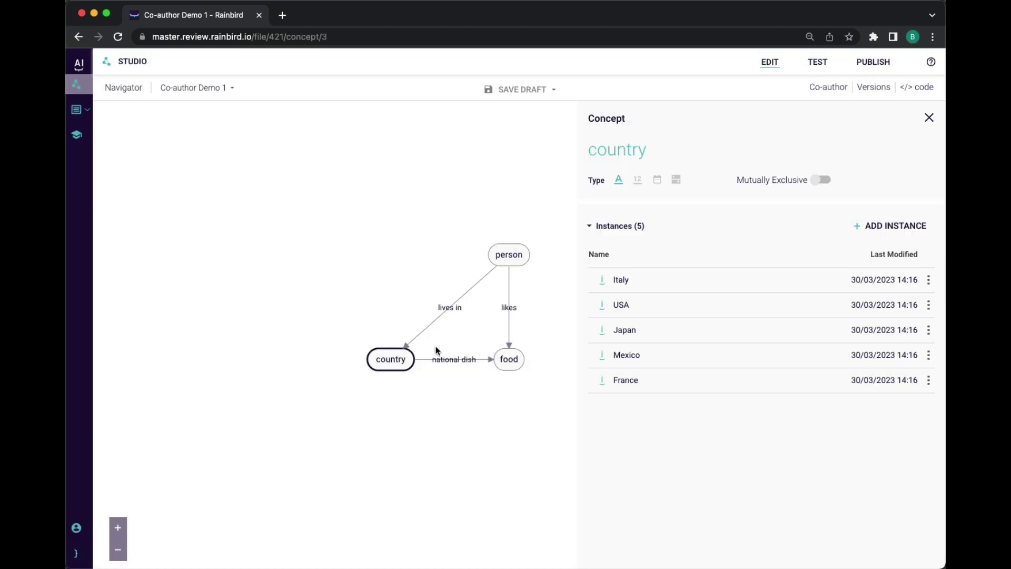
pyautogui.click(651, 275)
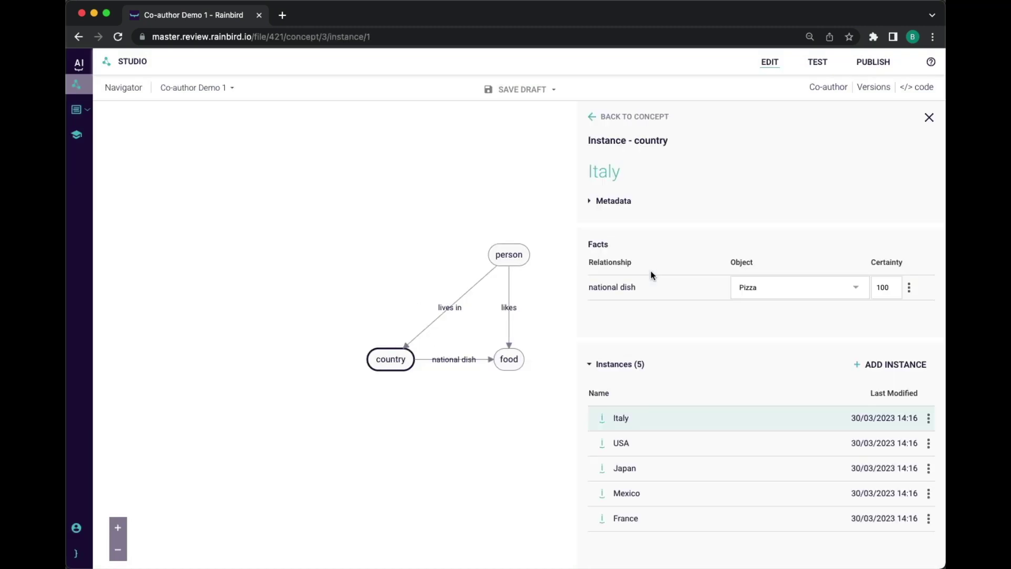
pyautogui.click(706, 447)
pyautogui.click(699, 470)
pyautogui.click(696, 492)
pyautogui.click(734, 521)
pyautogui.click(929, 118)
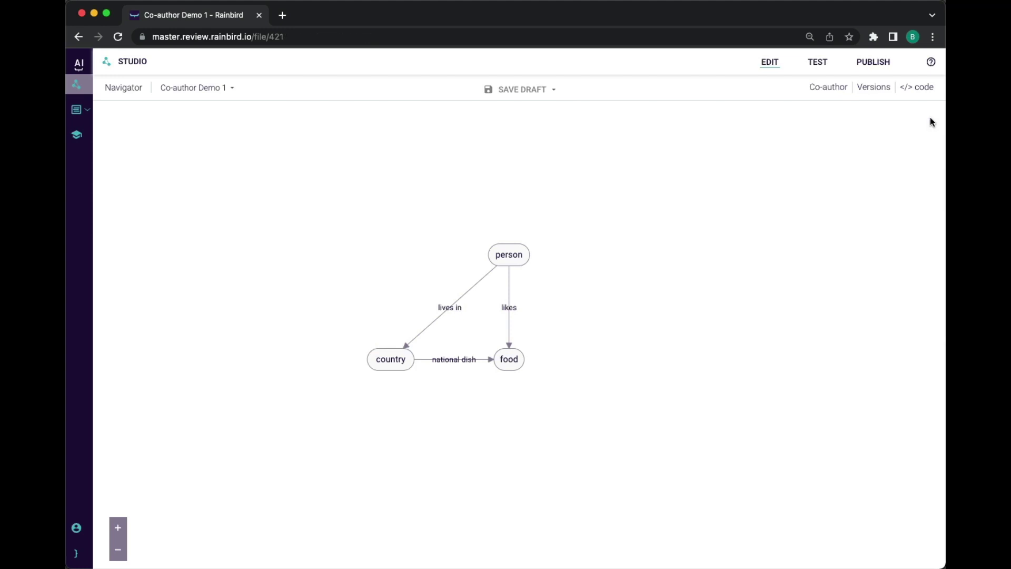
# Run a query on the likes relationship with the person's first name as subject, and submit Italy as the answer.
pyautogui.click(824, 88)
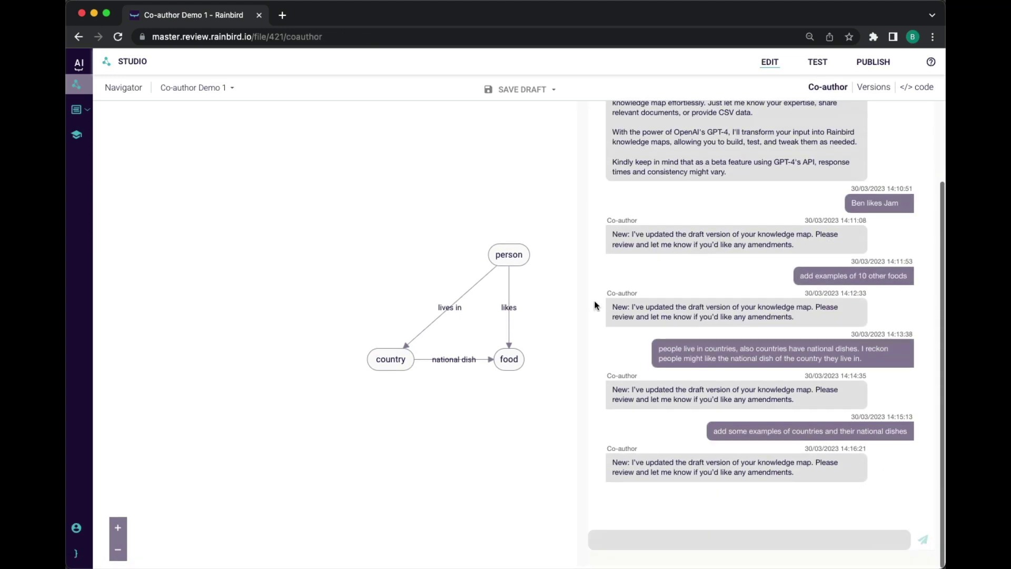
pyautogui.rightClick(510, 308)
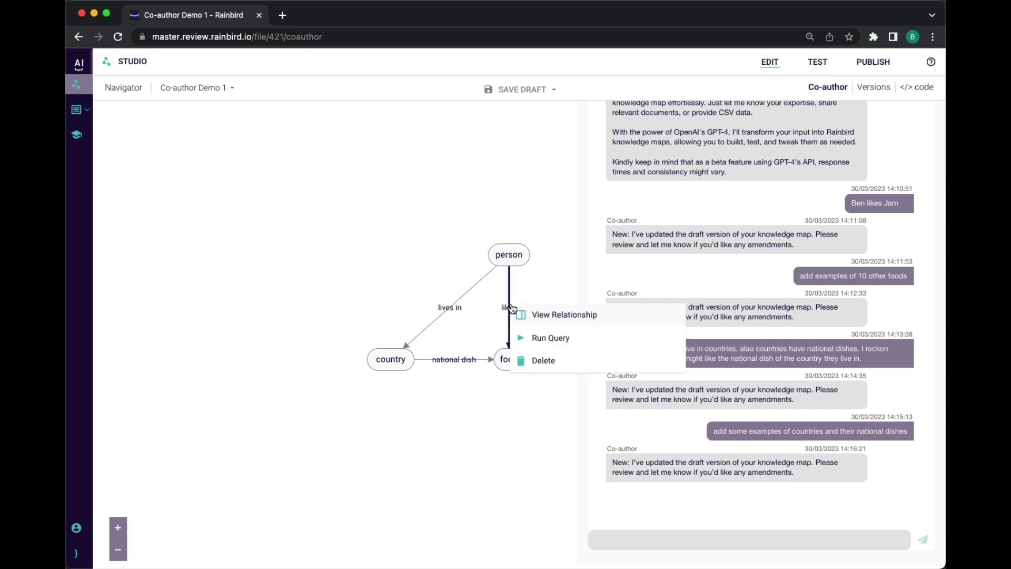
pyautogui.click(549, 337)
pyautogui.click(215, 437)
pyautogui.write('Ben')
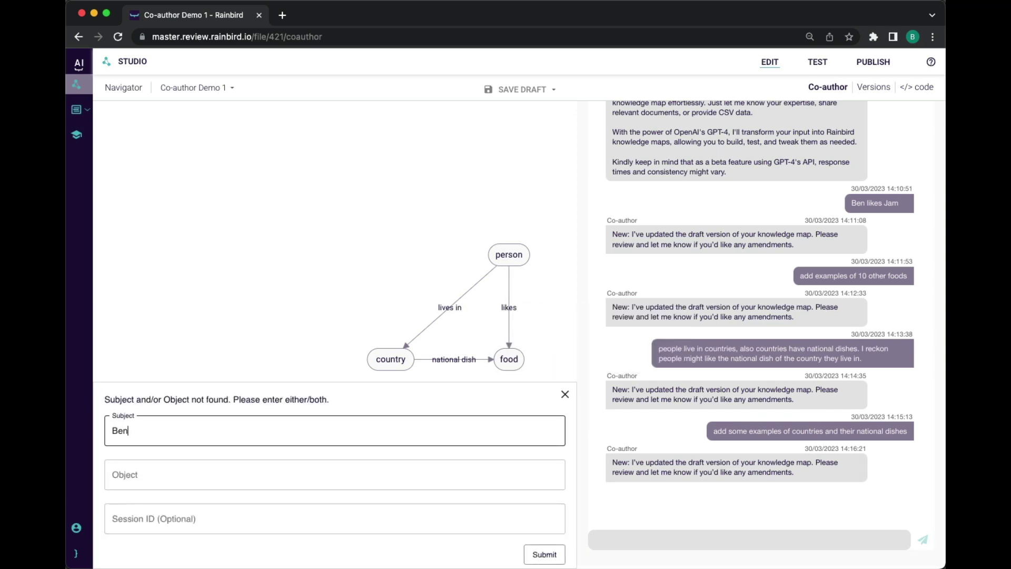
pyautogui.press('Return')
pyautogui.click(124, 445)
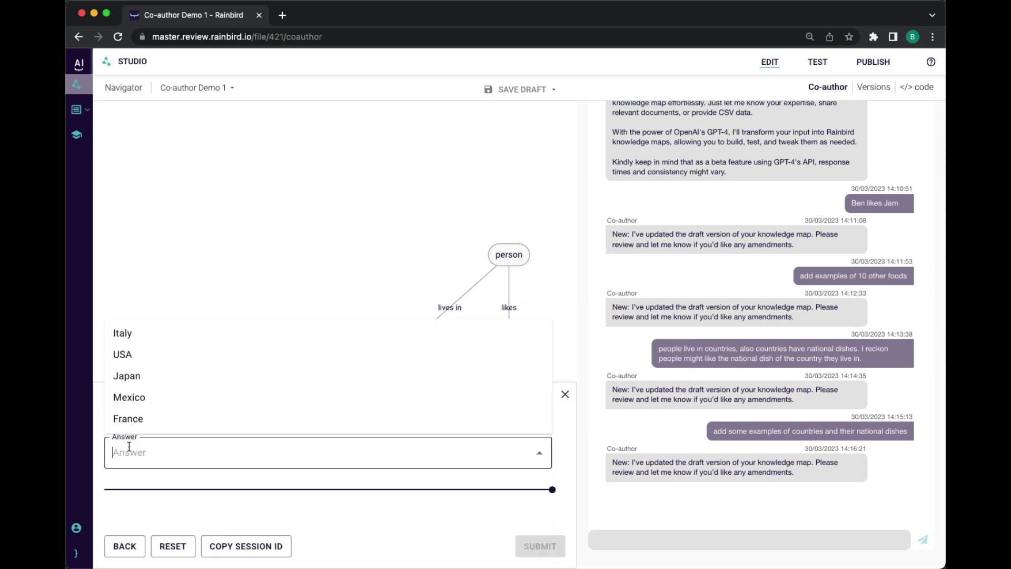
pyautogui.click(124, 335)
pyautogui.click(534, 547)
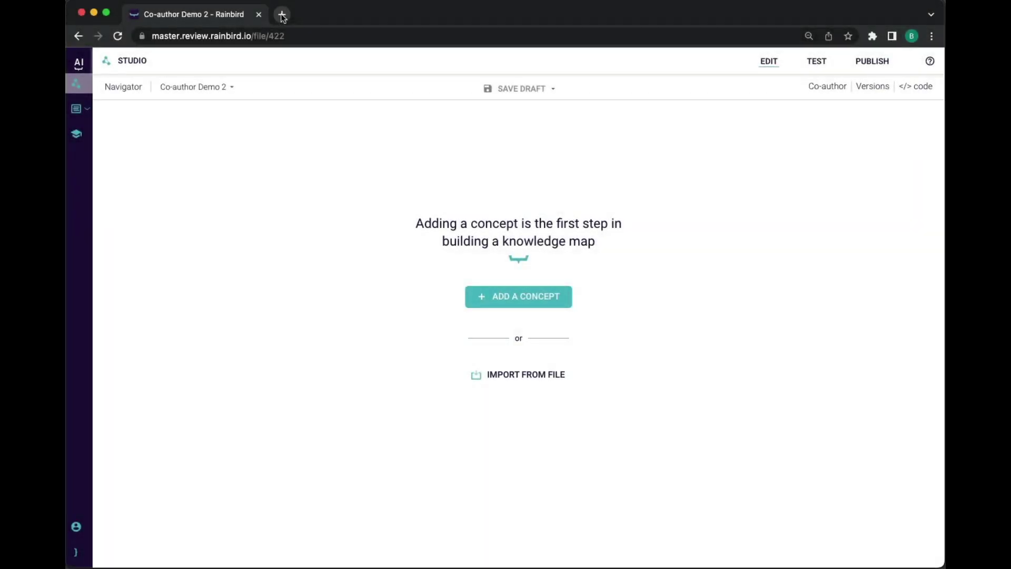
# Open the FCA Handbook chapter CONC 5 in a new browser tab and copy the Creditworthiness assessment text from CONC 5.2A.4 to 5.2A.9.
pyautogui.click(281, 15)
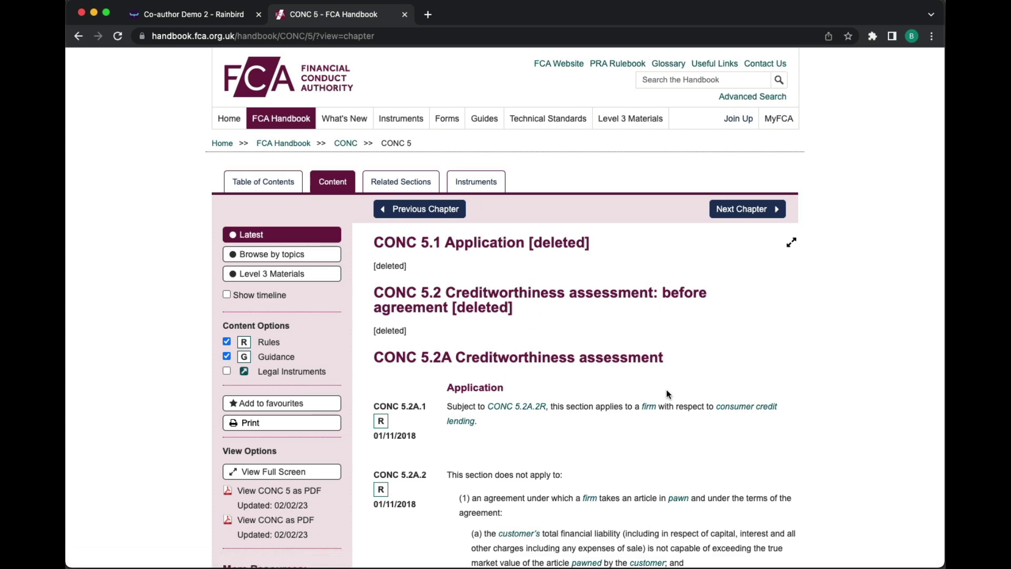
pyautogui.scroll(-7, 794, 430)
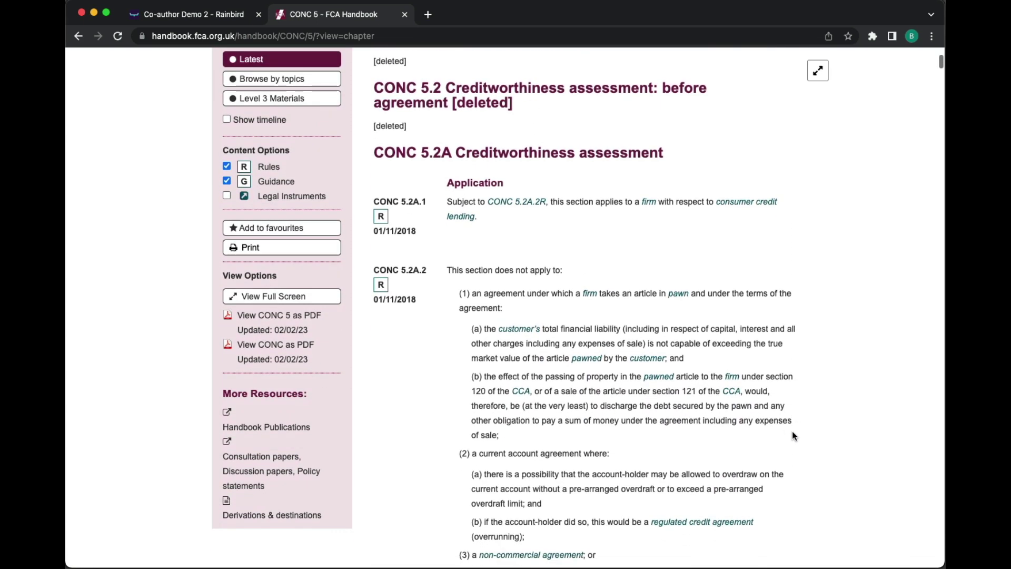
pyautogui.scroll(-7, 792, 432)
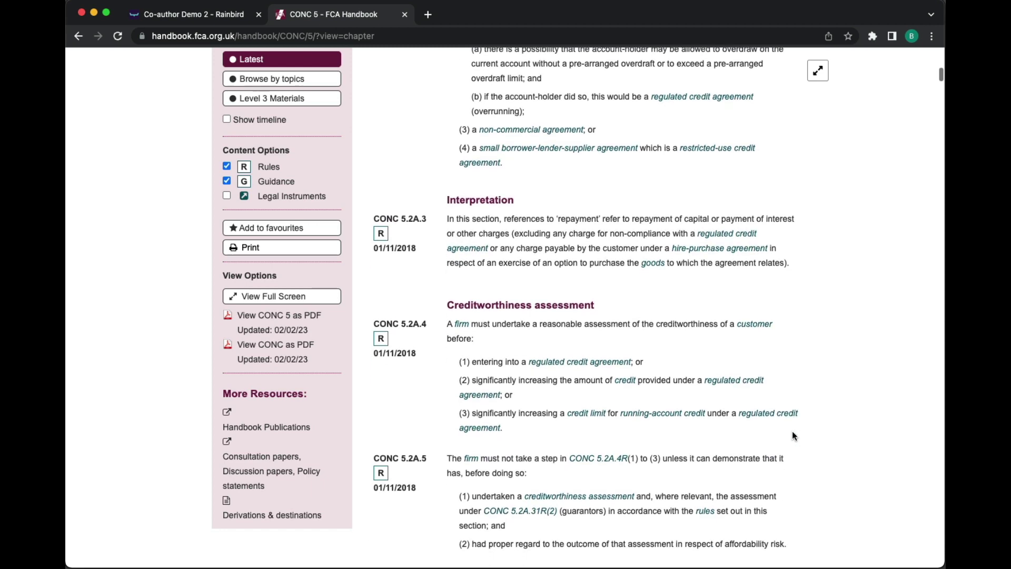
pyautogui.scroll(-1, 791, 431)
pyautogui.moveTo(442, 159); pyautogui.dragTo(624, 489)
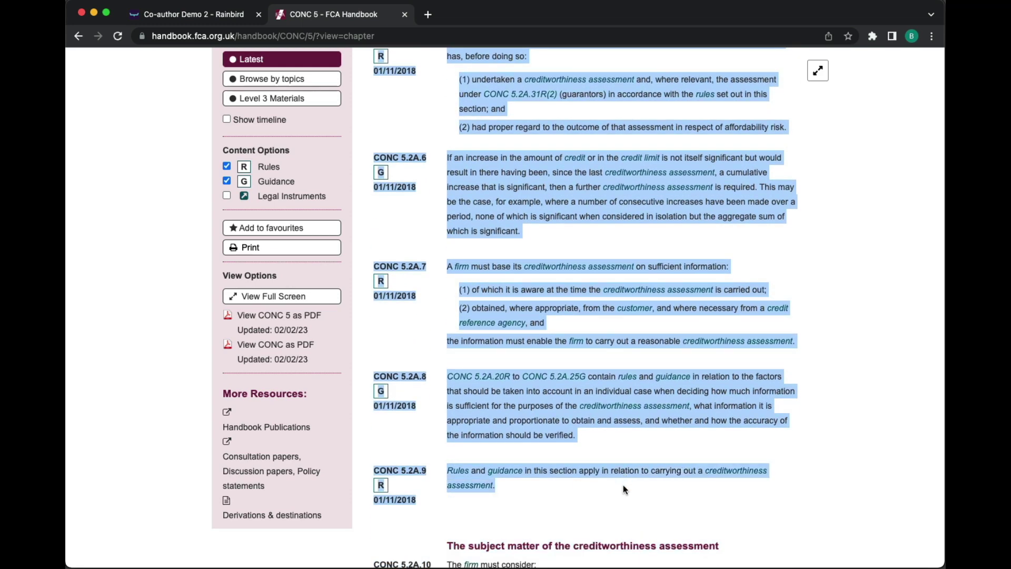
pyautogui.scroll(-1, 623, 484)
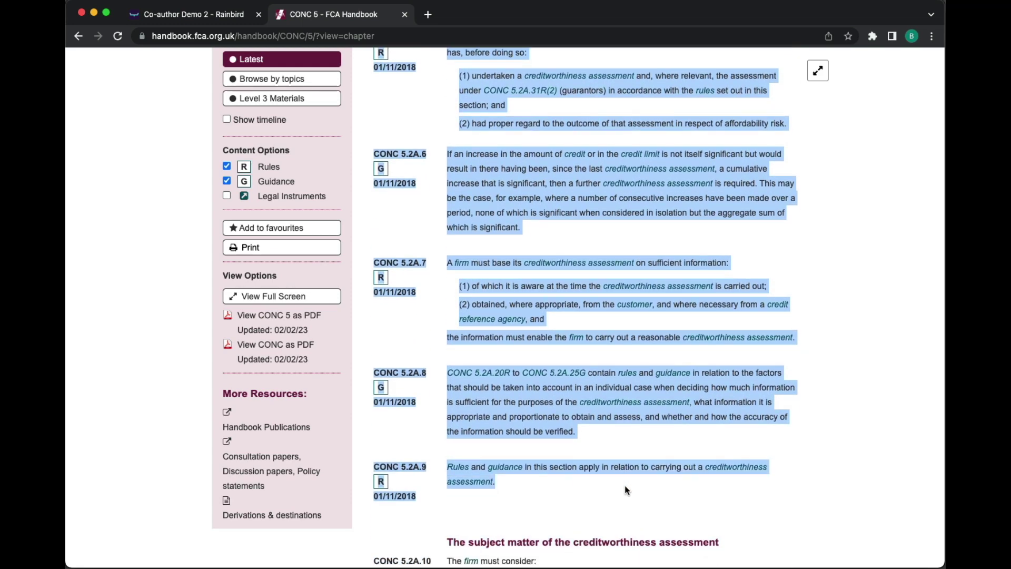
# Return to Rainbird's Co-author Demo 2 map and send the copied creditworthiness assessment text to the co-author.
pyautogui.click(229, 20)
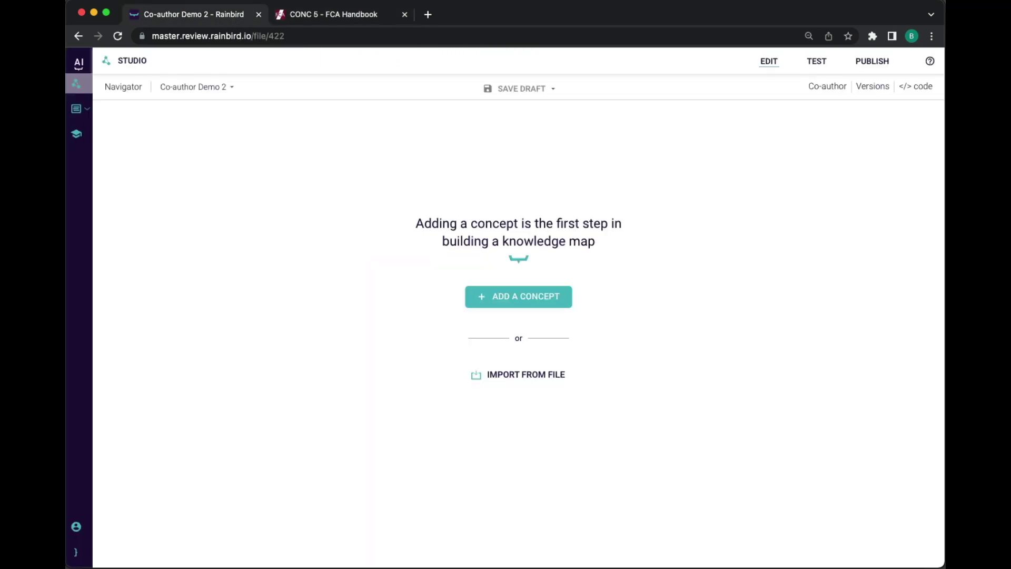
pyautogui.click(820, 87)
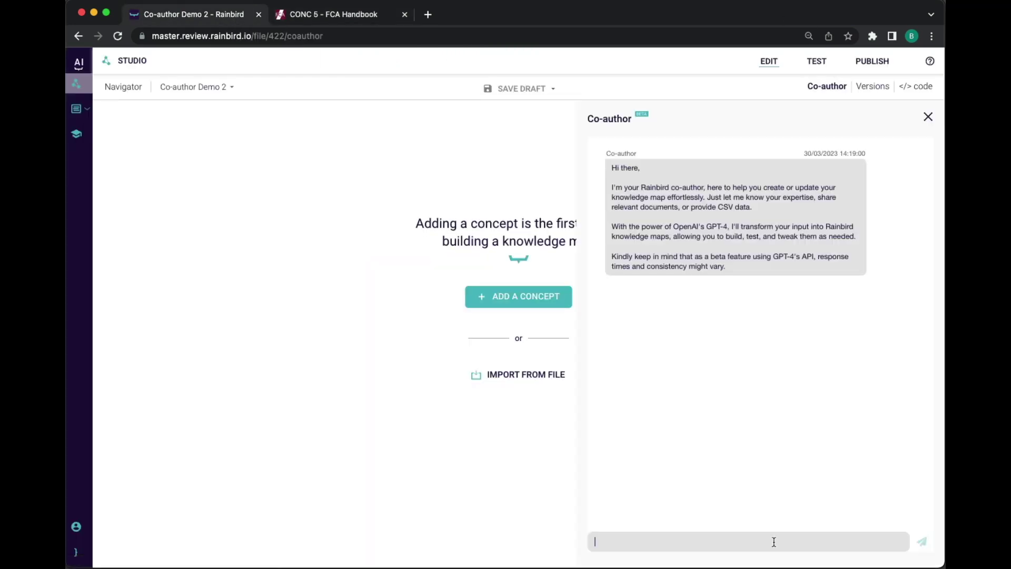
pyautogui.press('super+v')
pyautogui.scroll(-5, 773, 541)
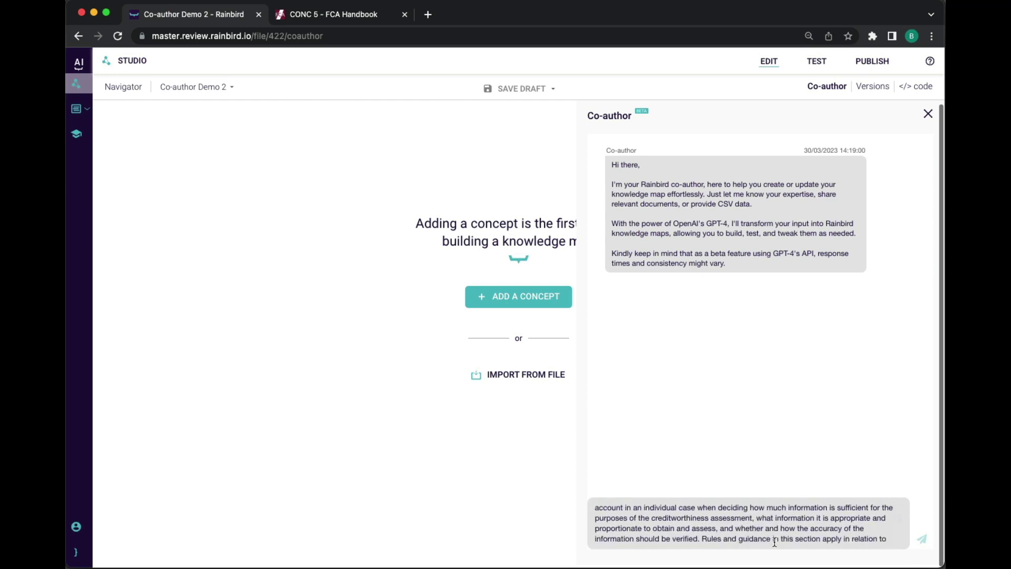
pyautogui.press('Return')
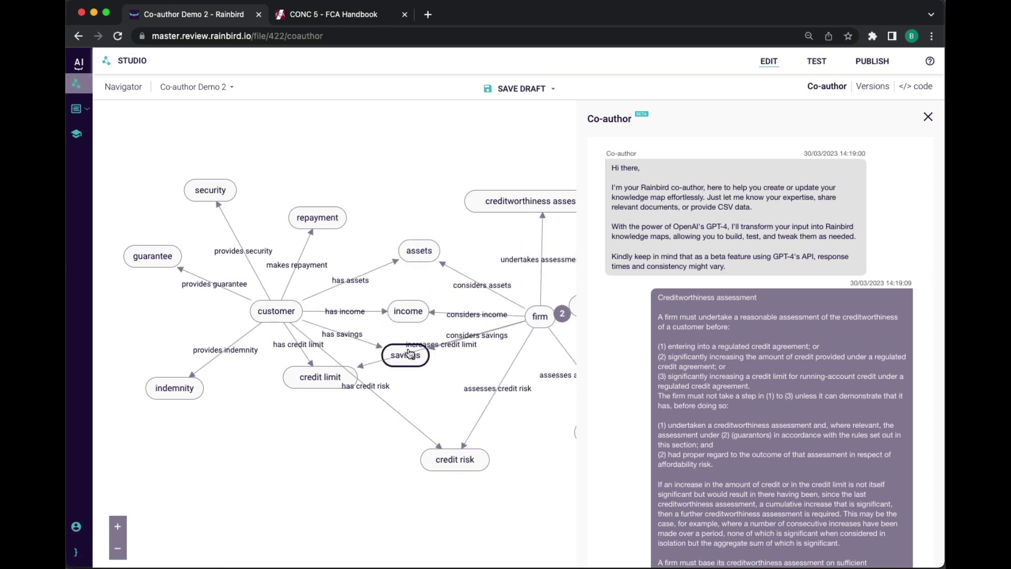
# Rearrange the map by moving the credit risk concept lower and the credit agreement concept up, farther from firm.
pyautogui.moveTo(472, 459); pyautogui.dragTo(418, 502)
pyautogui.moveTo(511, 405); pyautogui.dragTo(424, 416)
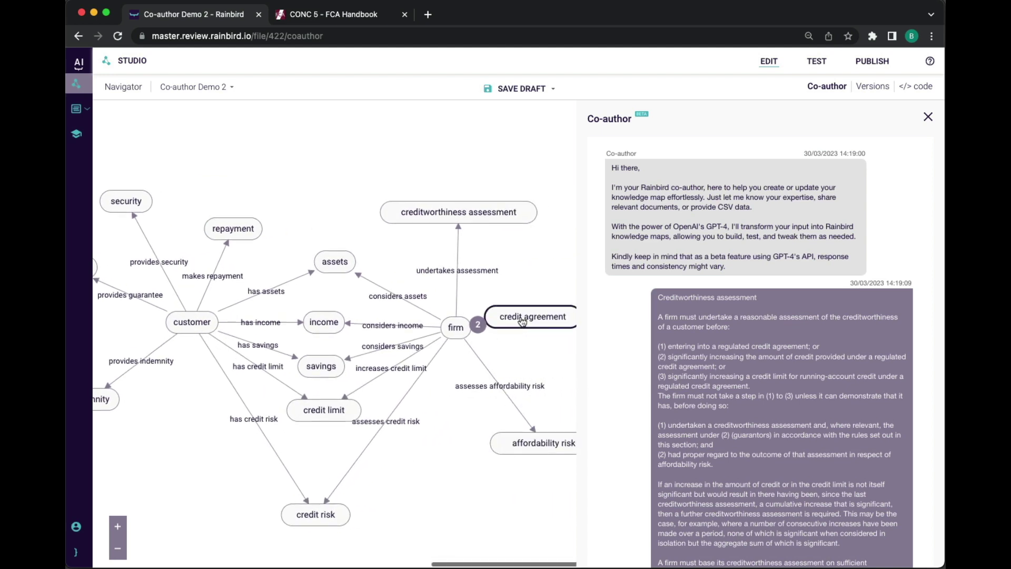
pyautogui.moveTo(523, 319); pyautogui.dragTo(571, 264)
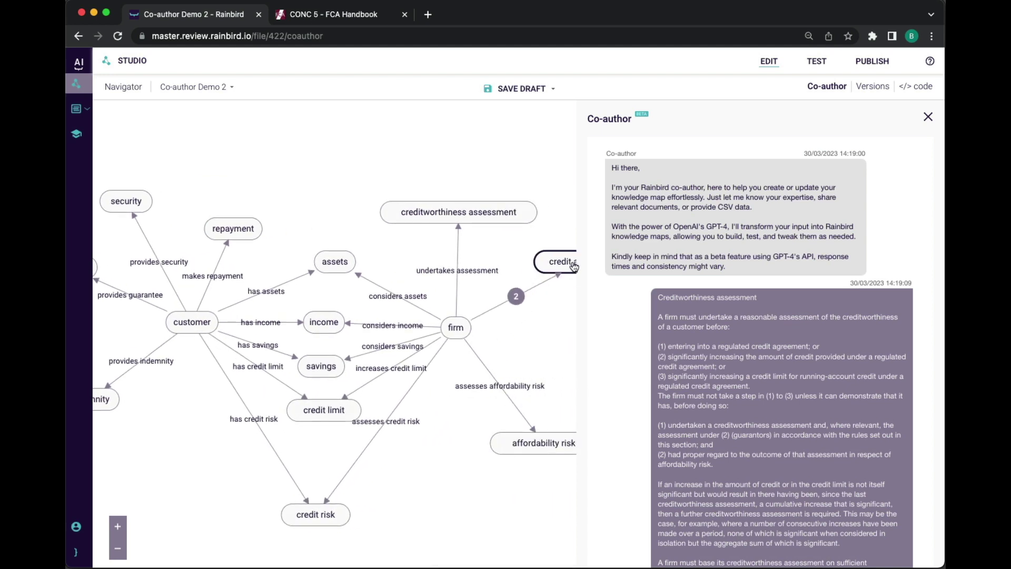
# Close the co-author and inspect the two relationships linking firm to credit agreement on the full map.
pyautogui.click(825, 87)
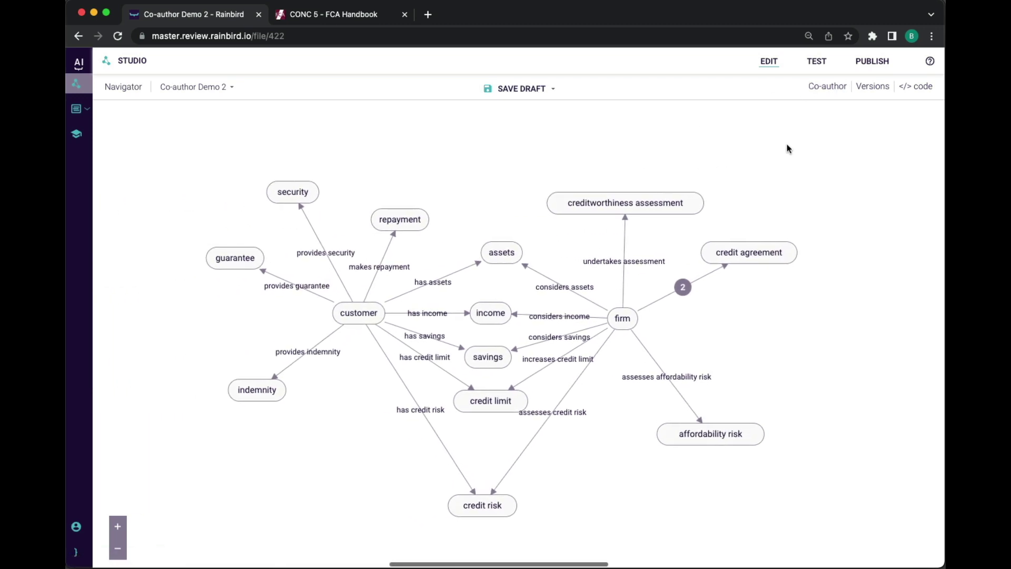
pyautogui.click(684, 287)
pyautogui.moveTo(718, 331)
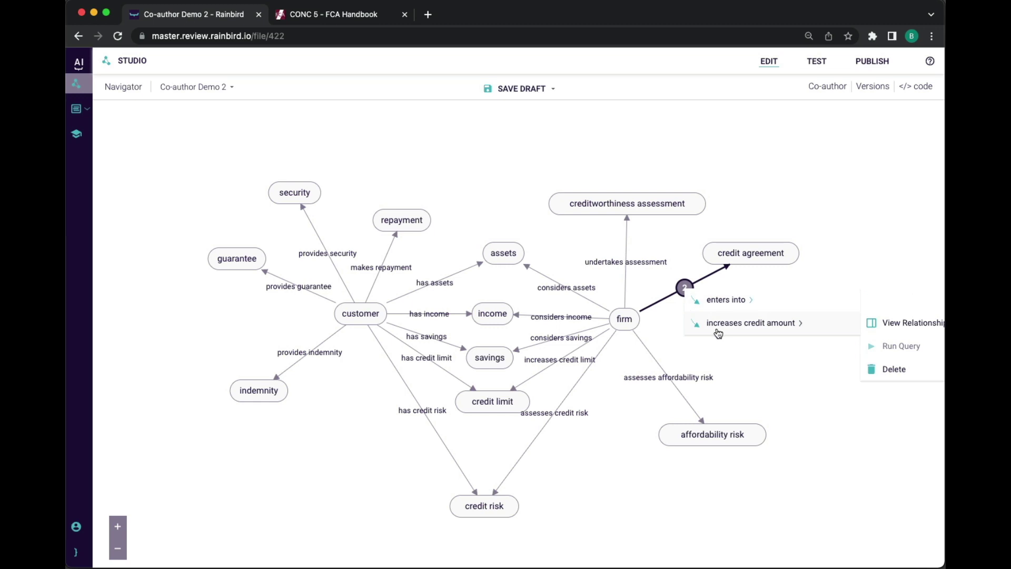
pyautogui.click(479, 168)
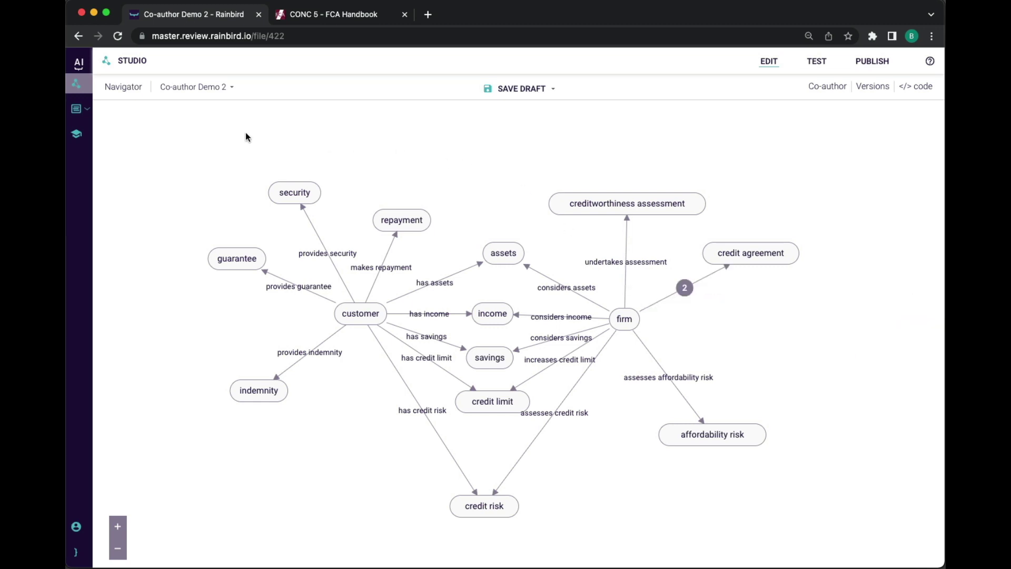
# Inspect the conditions of the rule linking firm to creditworthiness assessment through undertakes assessment, and return to the map.
pyautogui.click(124, 88)
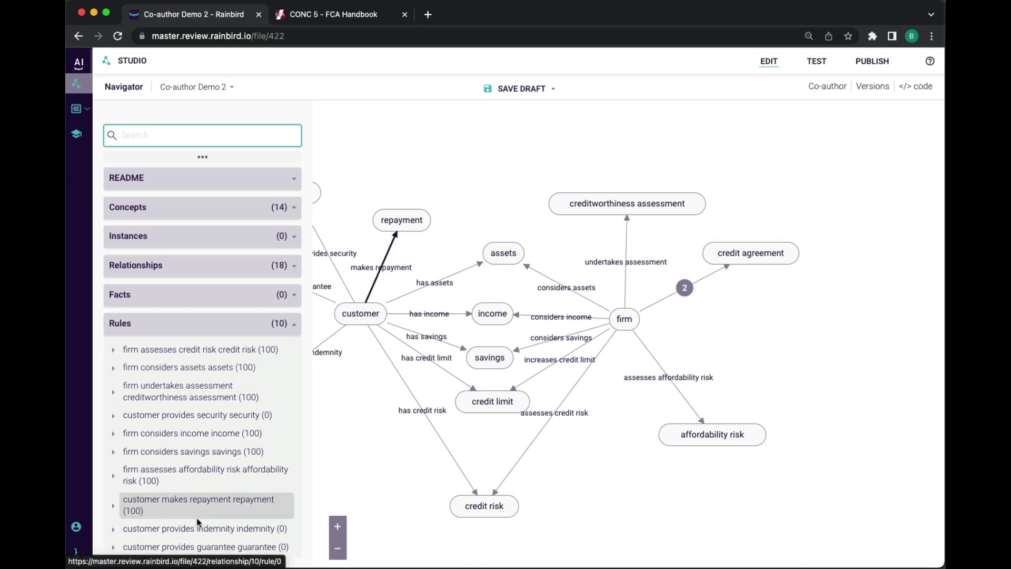
pyautogui.click(191, 398)
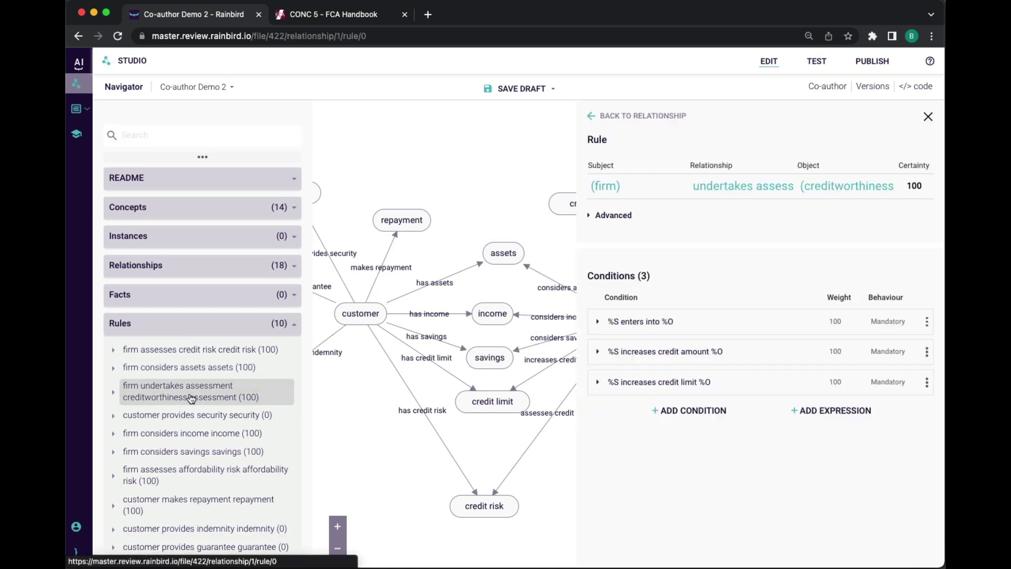
pyautogui.click(123, 88)
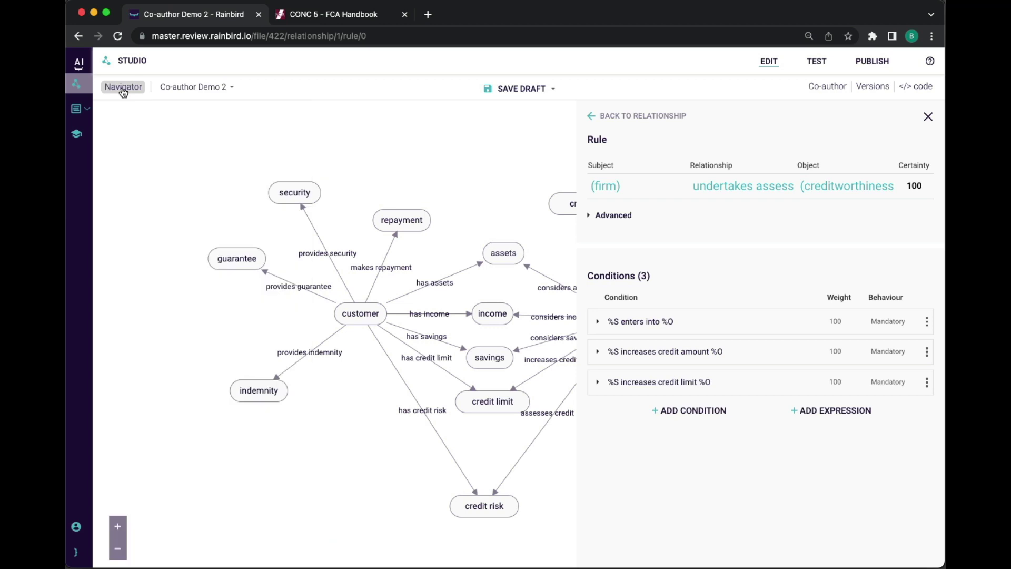
pyautogui.click(926, 117)
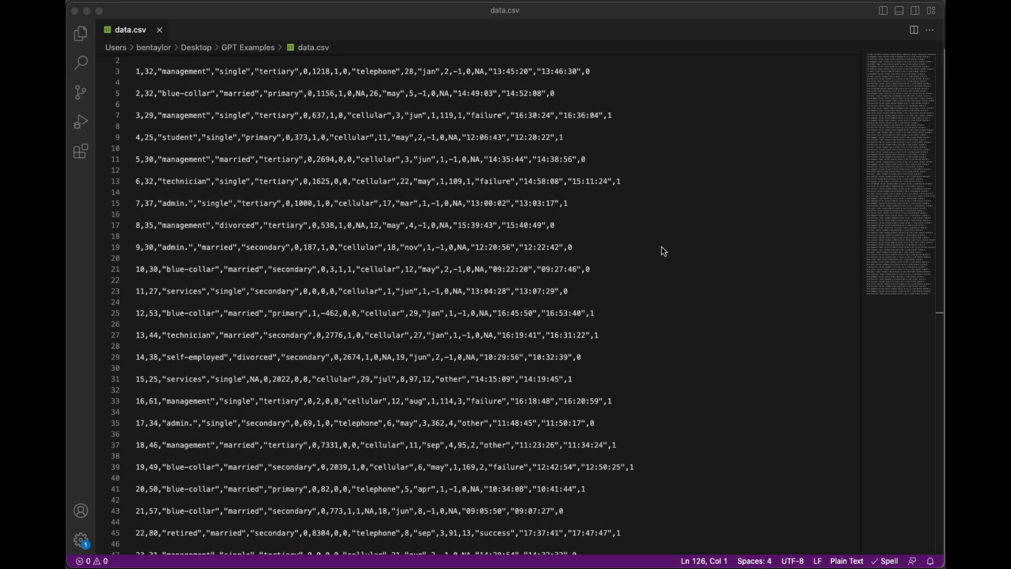
# Look through the customer records in data.csv and copy the file's entire contents.
pyautogui.click(661, 246)
pyautogui.scroll(-10, 665, 245)
pyautogui.scroll(-11, 669, 243)
pyautogui.scroll(-1, 669, 243)
pyautogui.press('super+a')
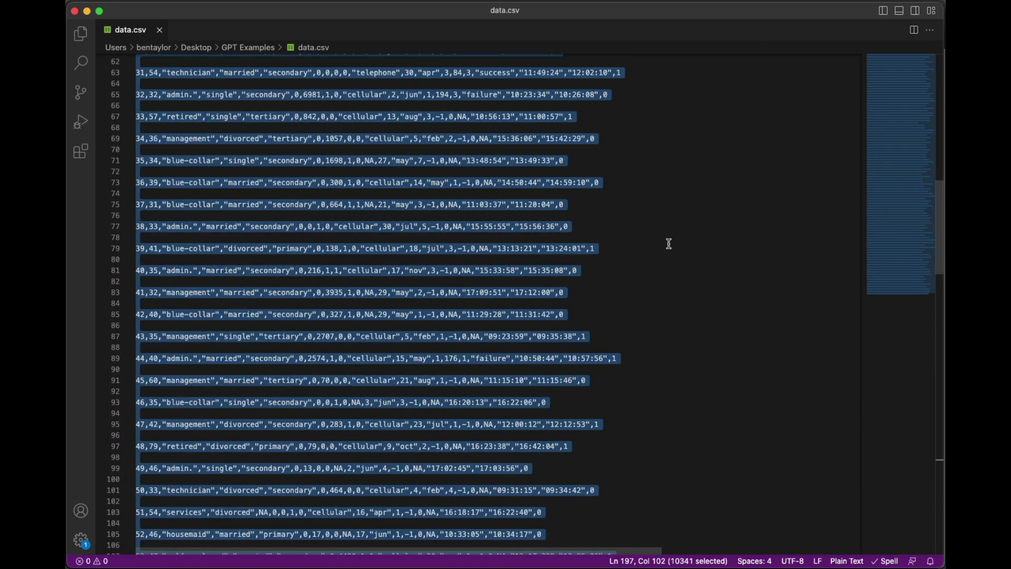
# Switch to Rainbird's Co-author Demo 3 map and send the copied CSV data to the co-author.
pyautogui.press('super+Tab')
pyautogui.click(829, 89)
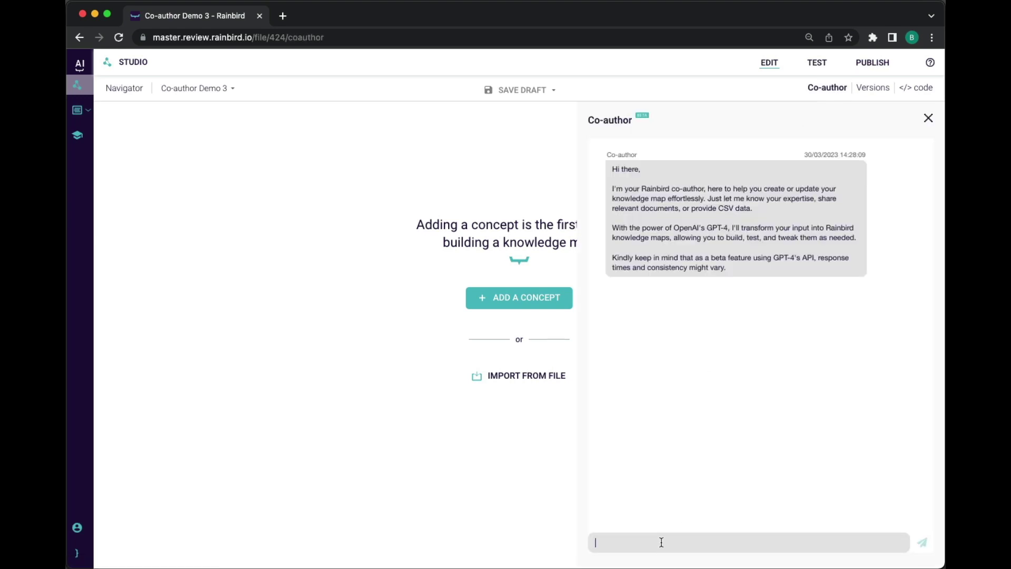
pyautogui.press('super+v')
pyautogui.press('Return')
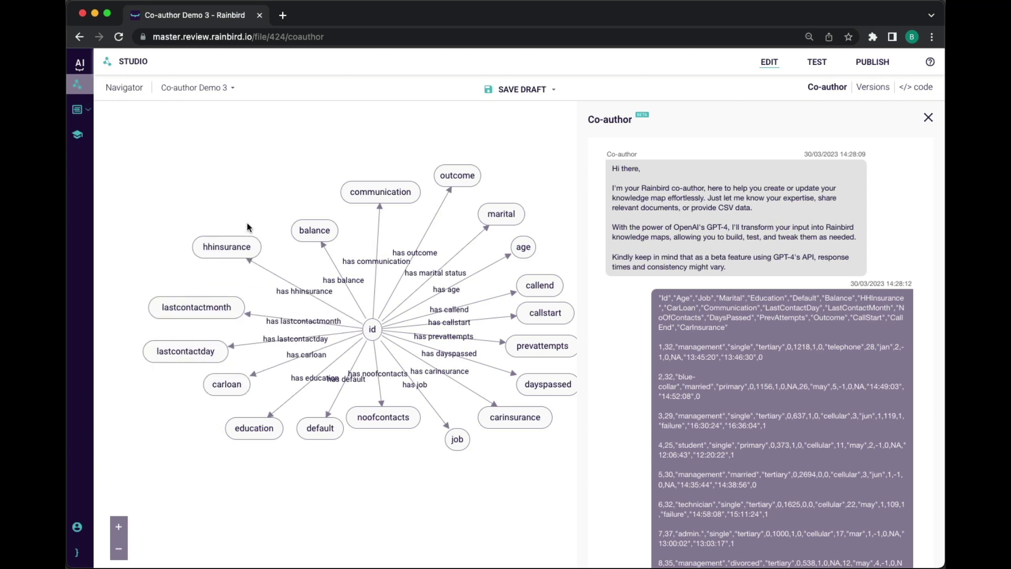
# Spread out the map by moving balance and communication up and noofcontacts and default down, farther from id.
pyautogui.moveTo(327, 231); pyautogui.dragTo(304, 198)
pyautogui.moveTo(380, 191); pyautogui.dragTo(385, 153)
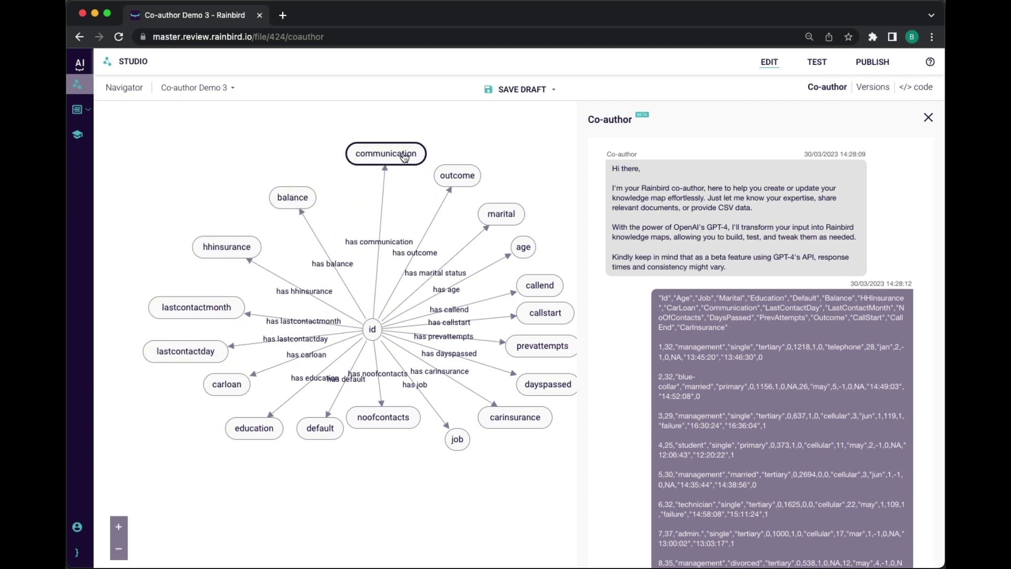
pyautogui.moveTo(384, 419); pyautogui.dragTo(389, 464)
pyautogui.moveTo(327, 428); pyautogui.dragTo(318, 466)
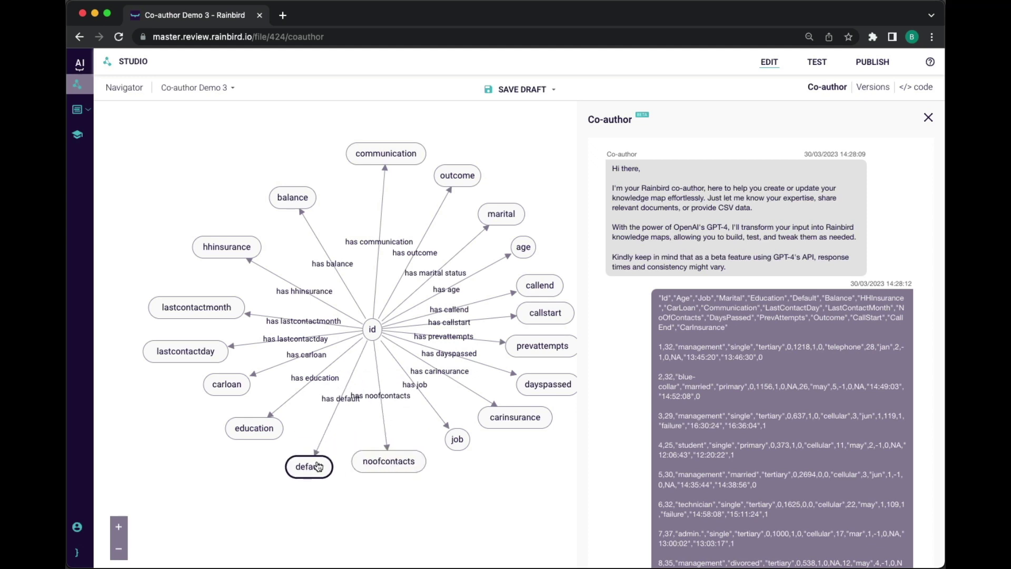
# Close the co-author, inspect the conditions of the id has outcome rule, and return to the full map.
pyautogui.click(928, 117)
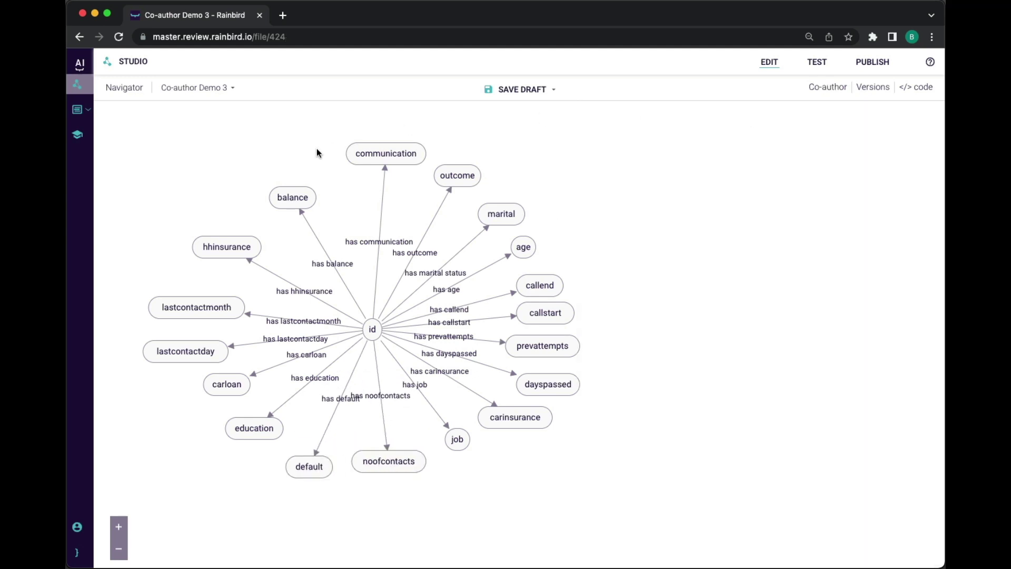
pyautogui.click(126, 87)
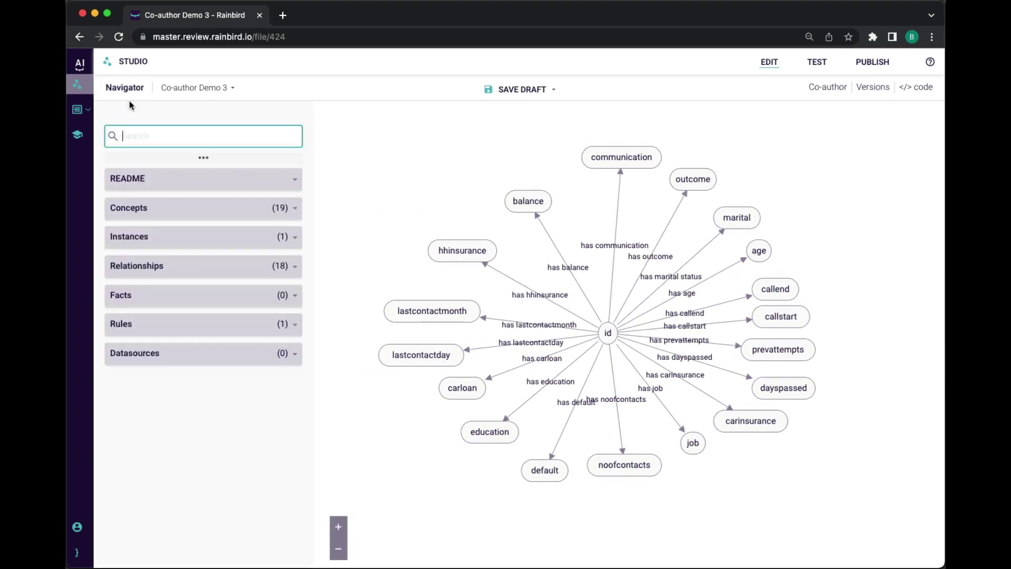
pyautogui.click(176, 324)
pyautogui.click(163, 350)
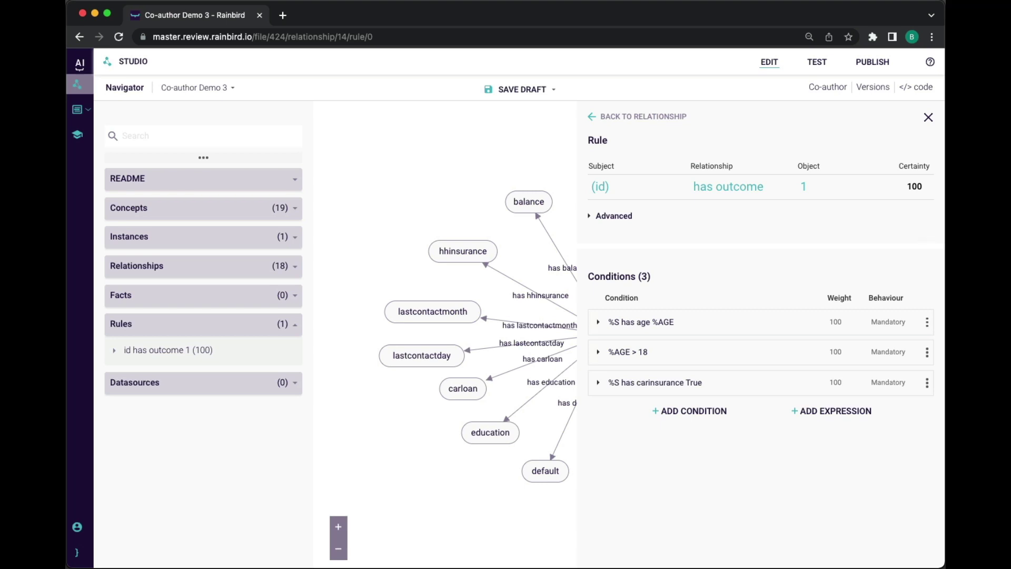
pyautogui.click(928, 118)
pyautogui.click(124, 87)
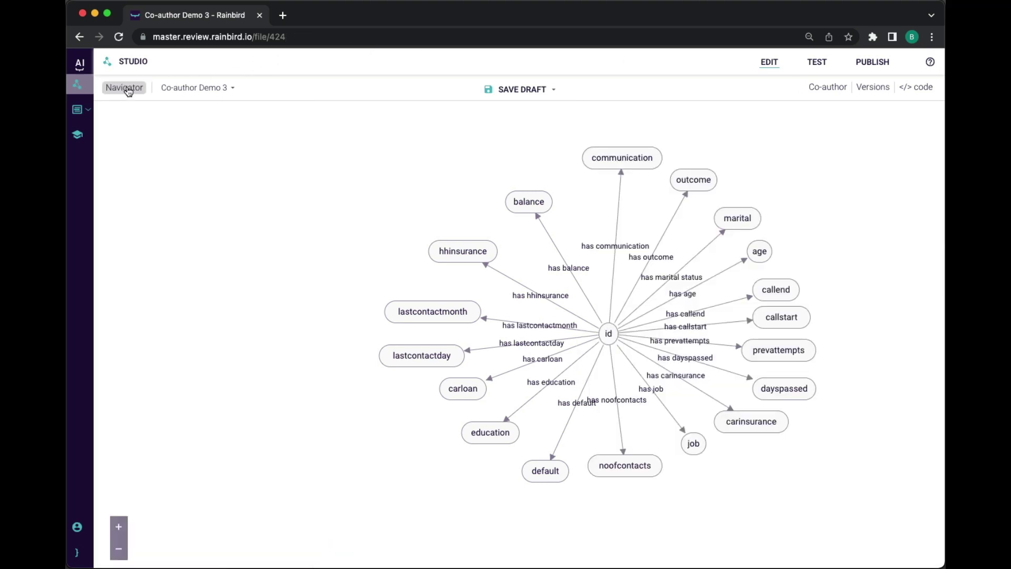